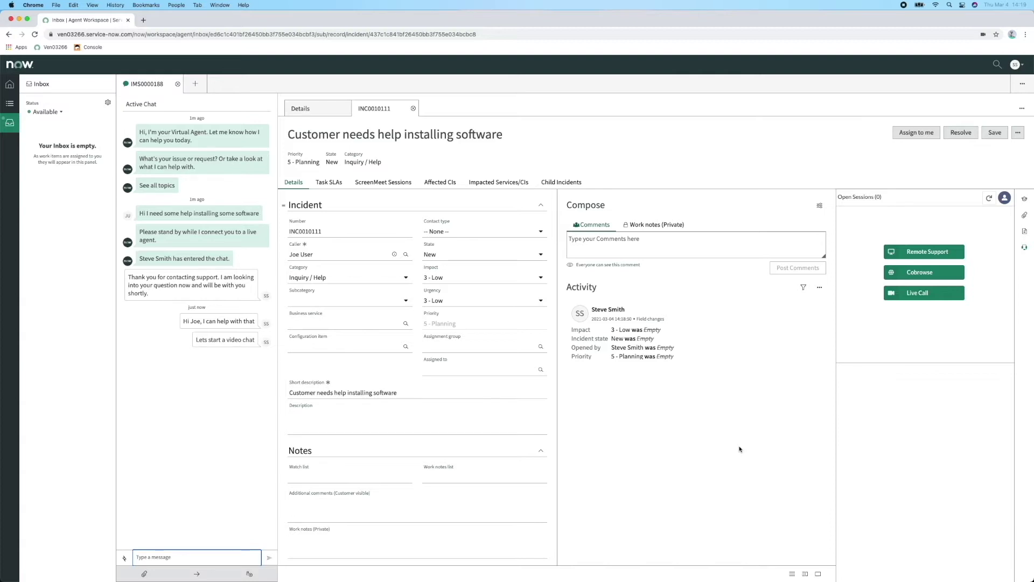
# - Start a ScreenMeet live video call, send its link in chat, and join the meeting
pyautogui.click(917, 293)
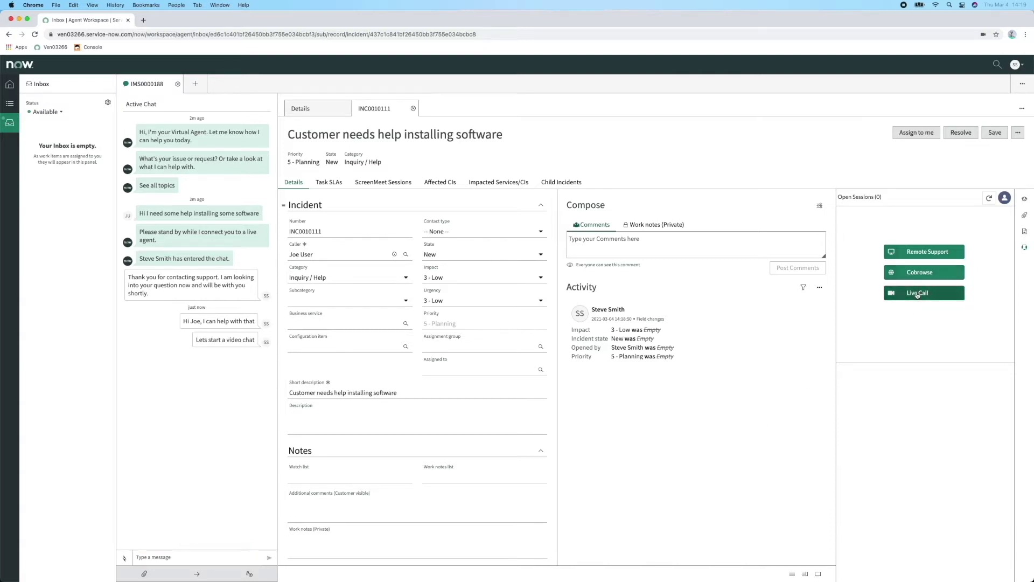
pyautogui.press('Return')
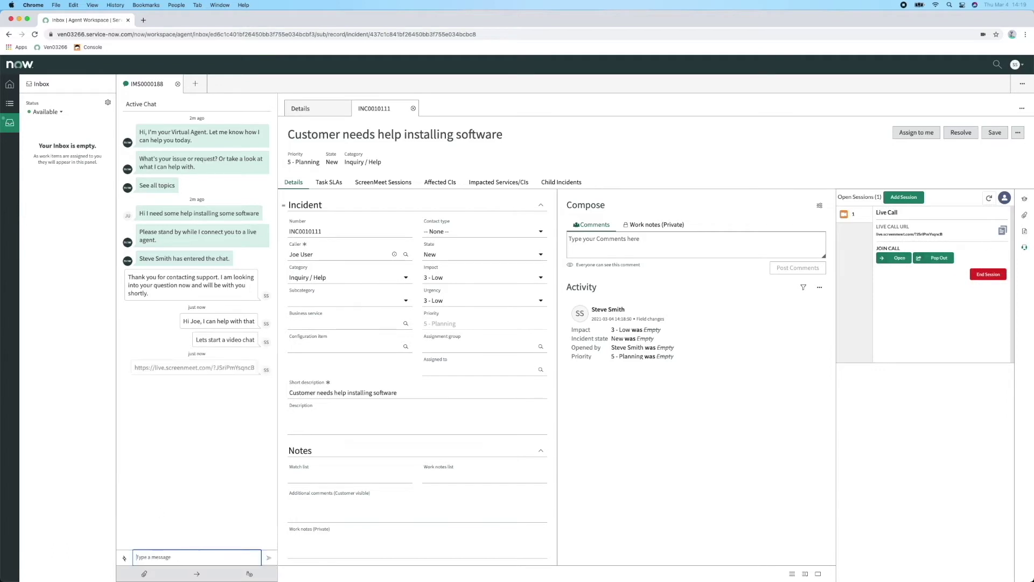
pyautogui.click(894, 257)
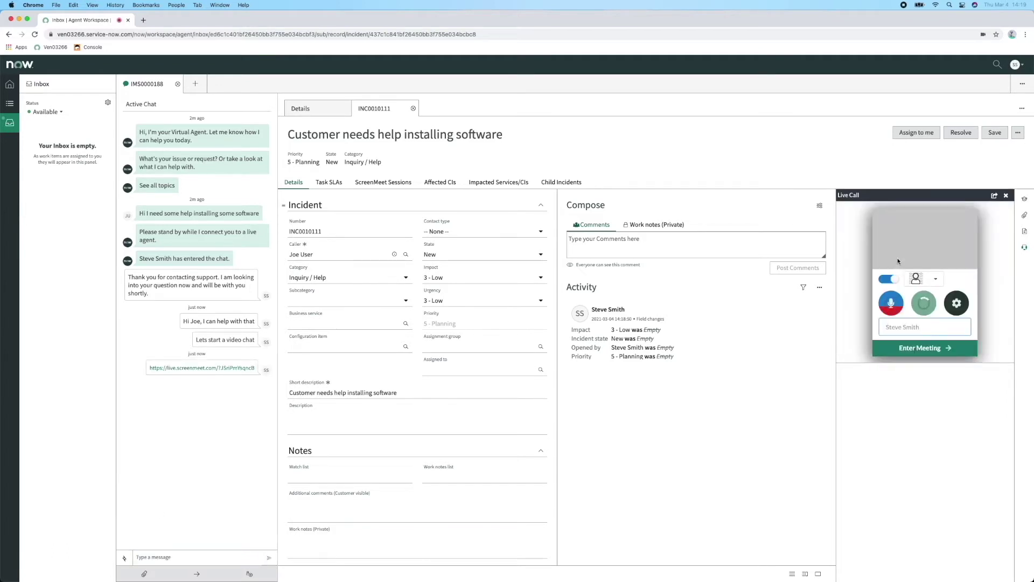
pyautogui.click(922, 348)
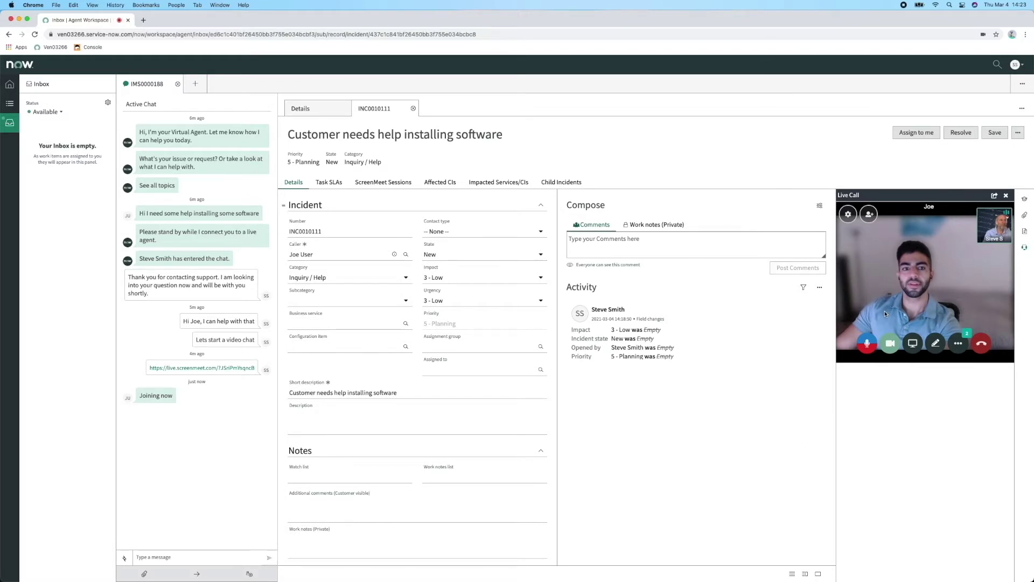
# - Pop the customer's video call out into its own window and enlarge it
pyautogui.click(994, 196)
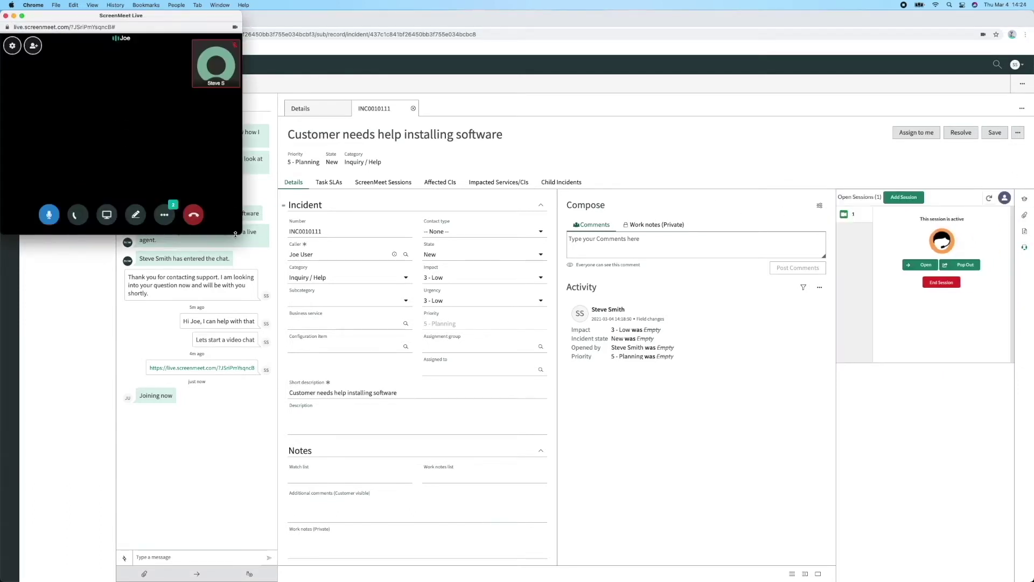
pyautogui.moveTo(235, 233); pyautogui.dragTo(450, 358)
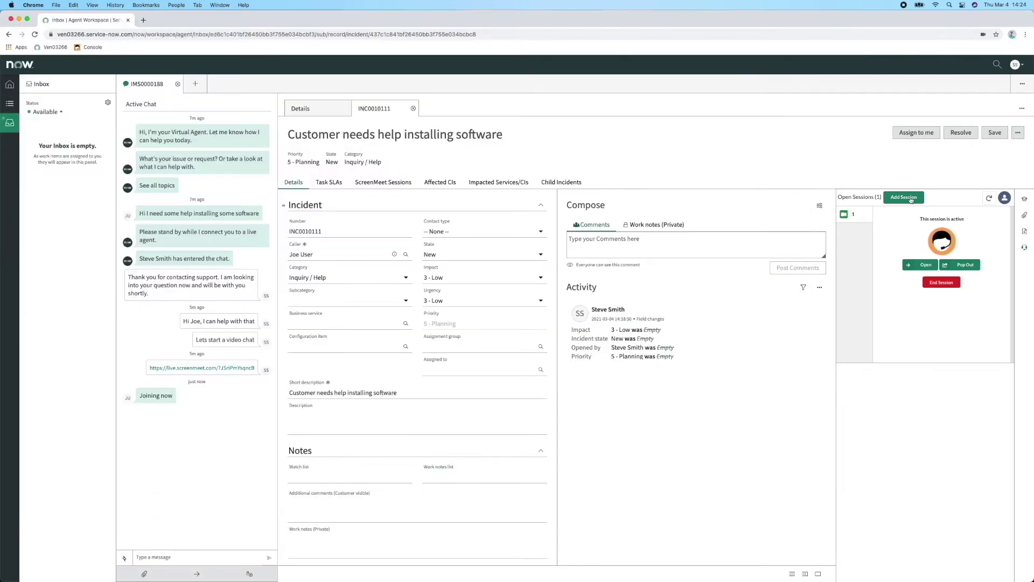
pyautogui.click(903, 196)
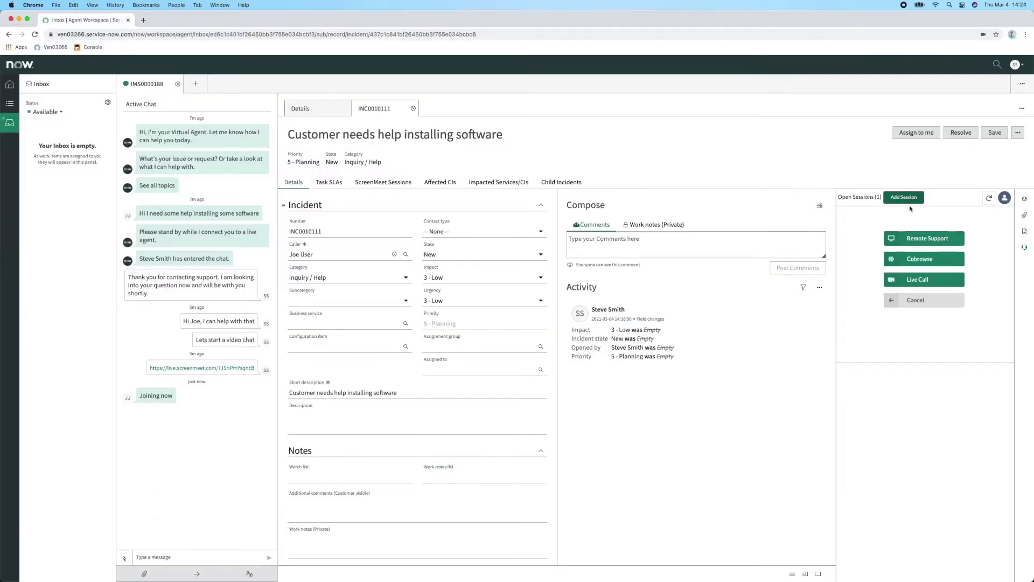
# - Start a remote support session, view the customer's screen, and open Programs and Features remotely
pyautogui.click(923, 239)
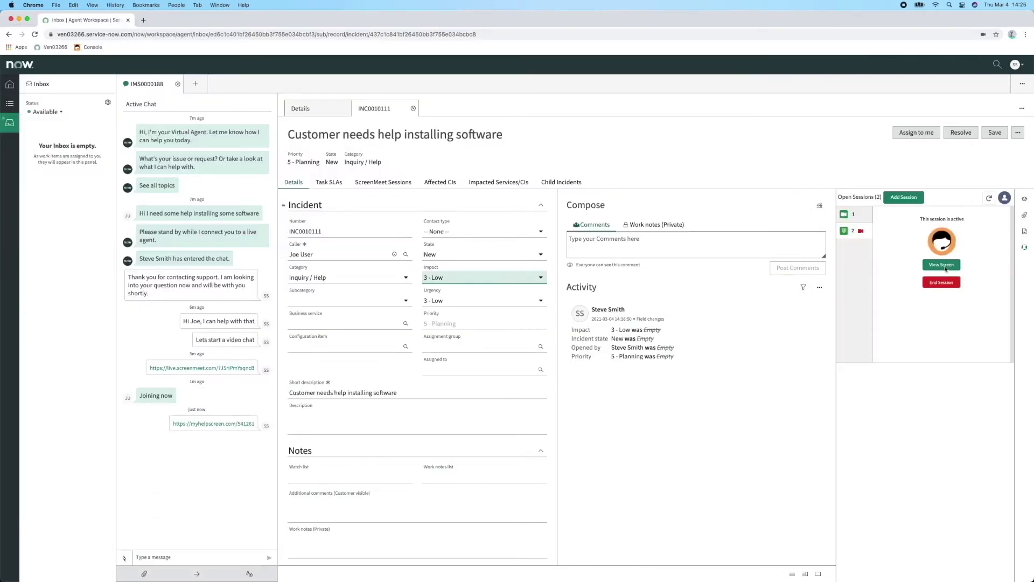
pyautogui.click(942, 264)
pyautogui.click(966, 100)
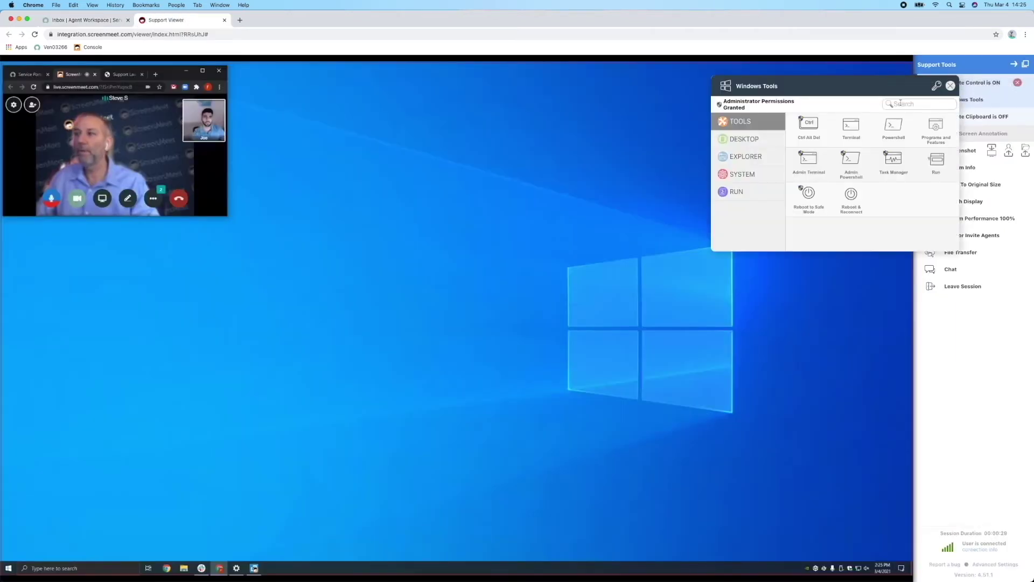
pyautogui.click(937, 132)
pyautogui.scroll(-5, 391, 305)
pyautogui.click(969, 99)
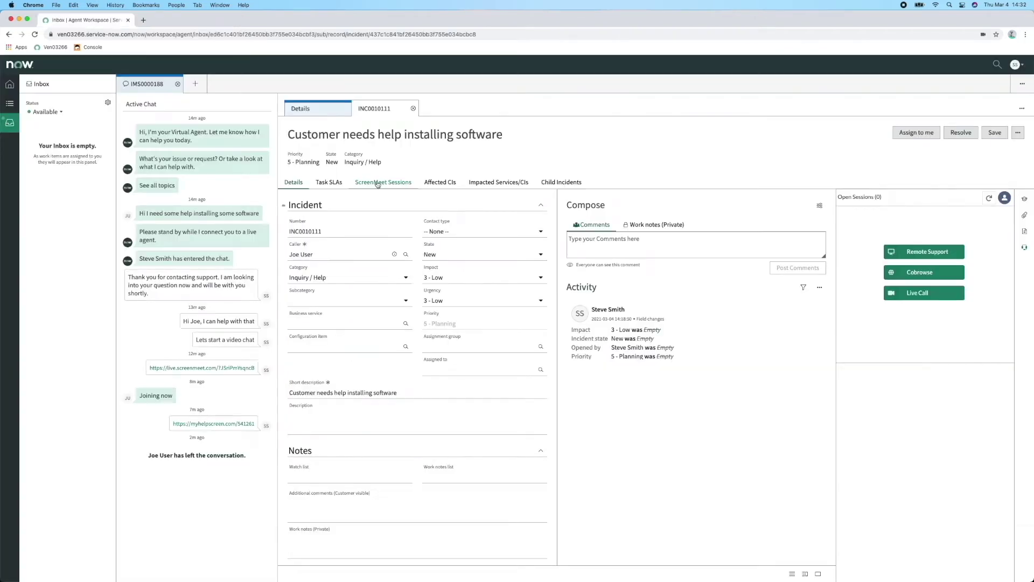
# - Open the shorter INC0010111 remote support session and view its Device Information (25)
pyautogui.click(378, 183)
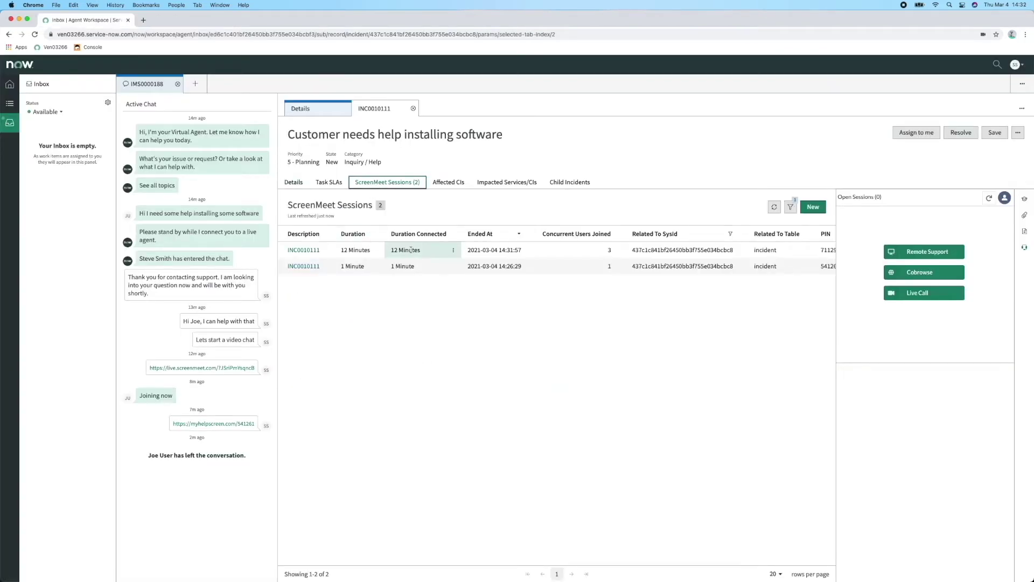
pyautogui.click(302, 267)
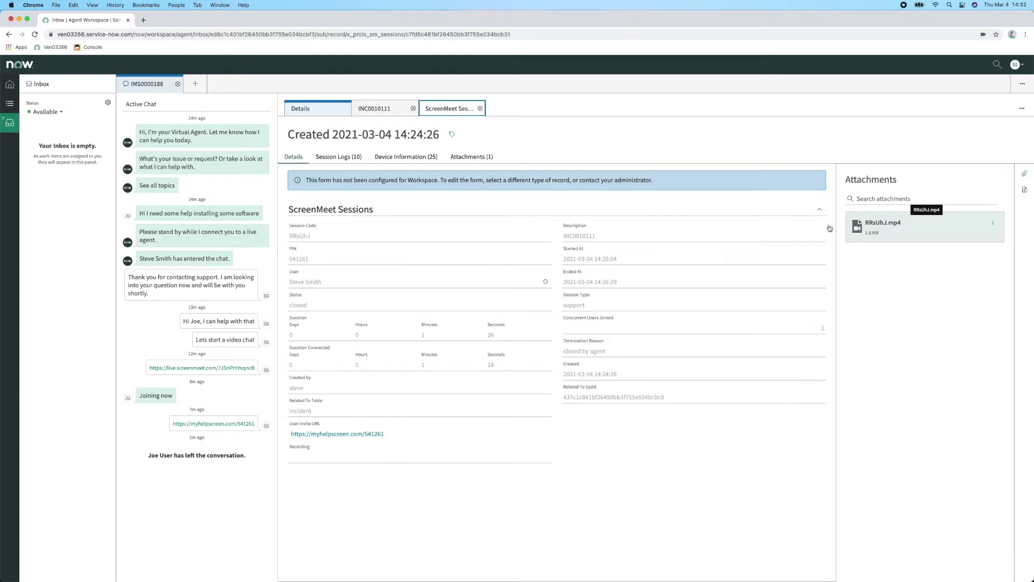
pyautogui.click(409, 157)
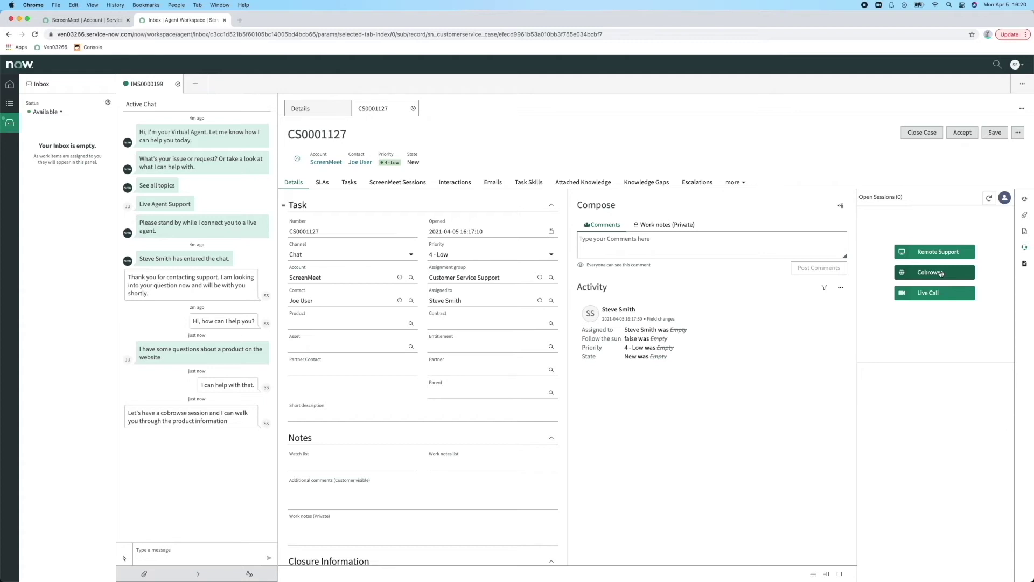
# - Create a cobrowse session, paste its link into the customer chat, and view their screen
pyautogui.click(940, 273)
pyautogui.click(939, 287)
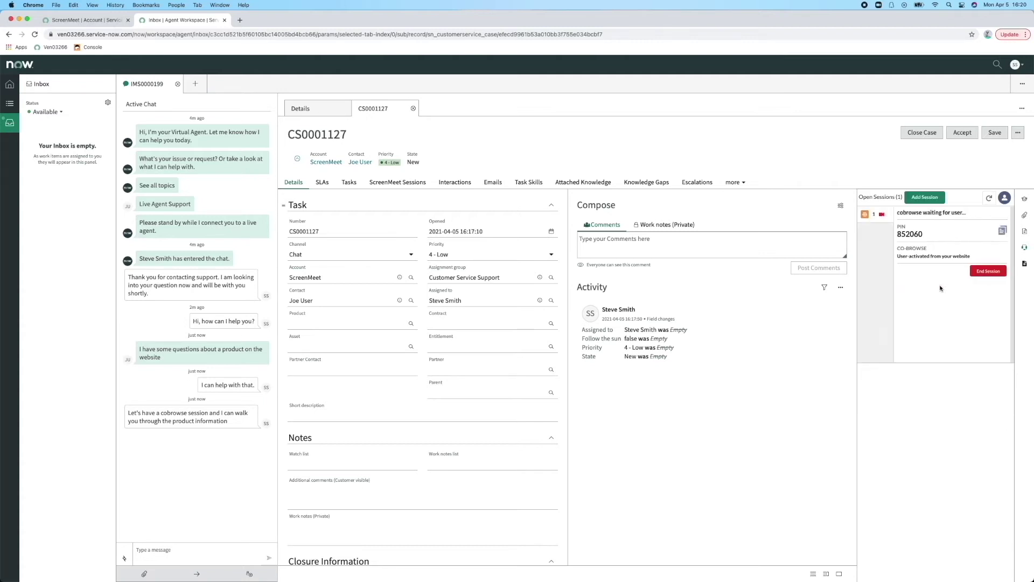
pyautogui.click(1003, 230)
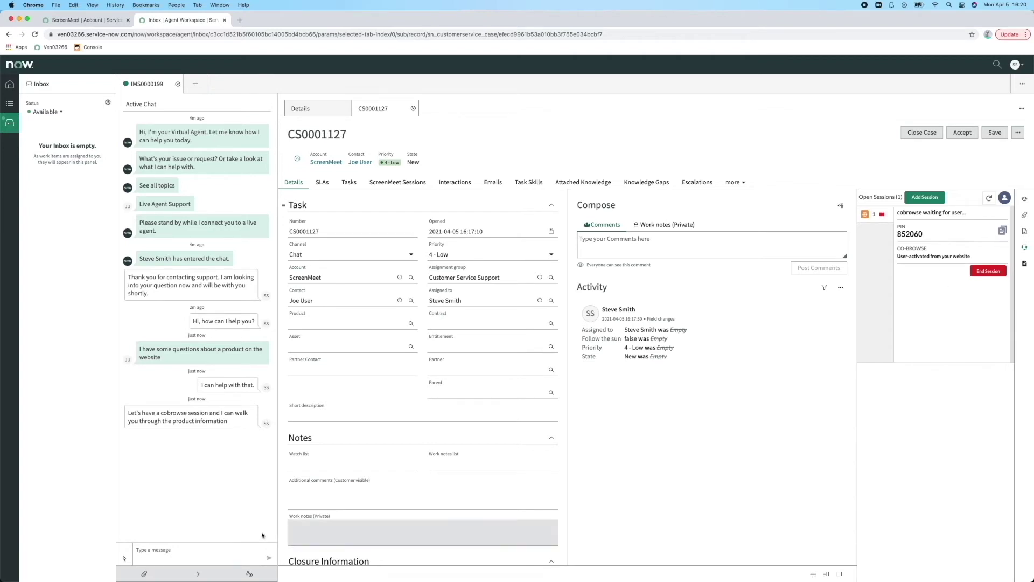
pyautogui.click(264, 550)
pyautogui.press('super+v')
pyautogui.click(269, 558)
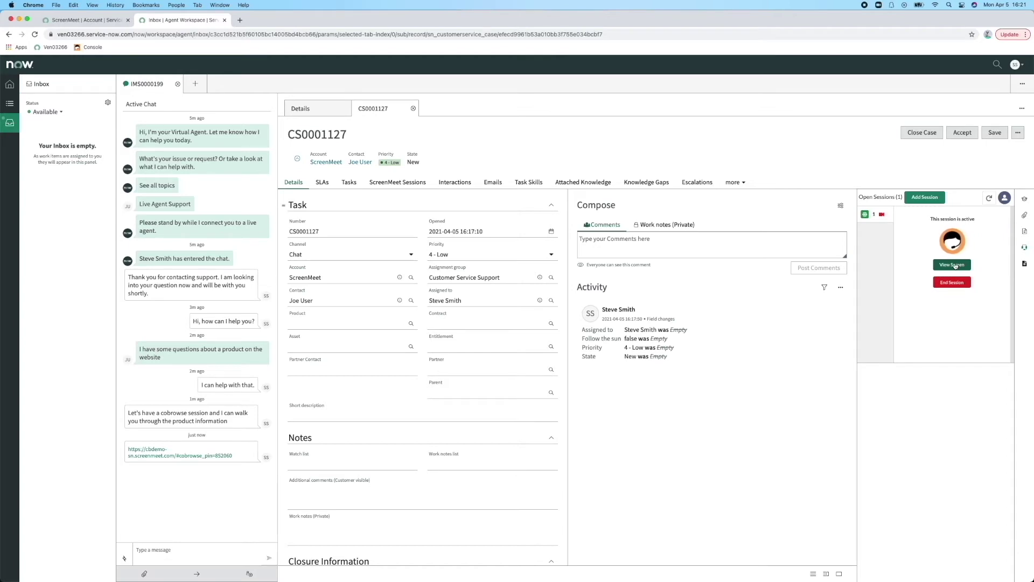
pyautogui.click(952, 264)
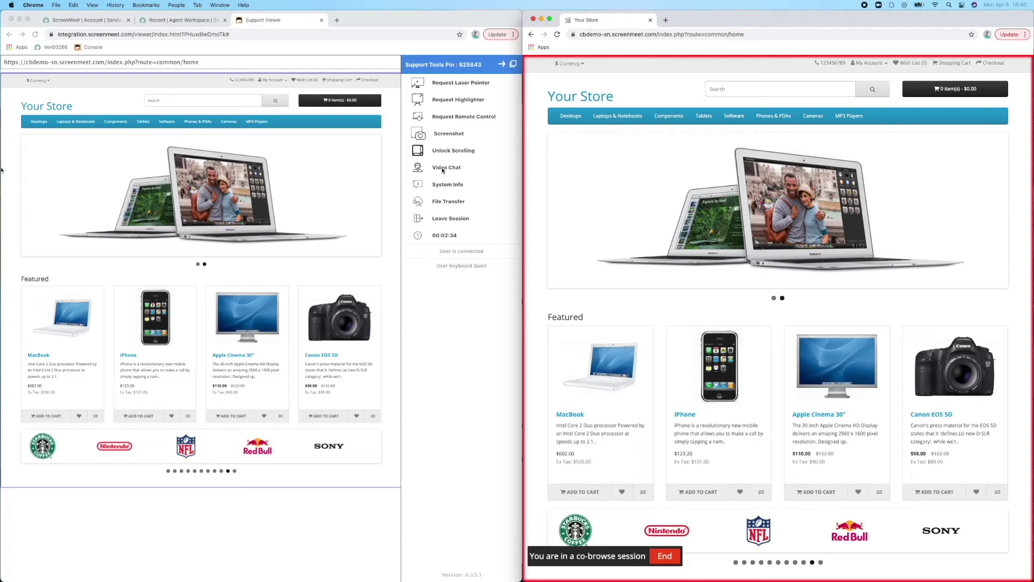
# - Start a video chat, move the video windows aside, and circle the iPhone with the highlighter
pyautogui.click(443, 168)
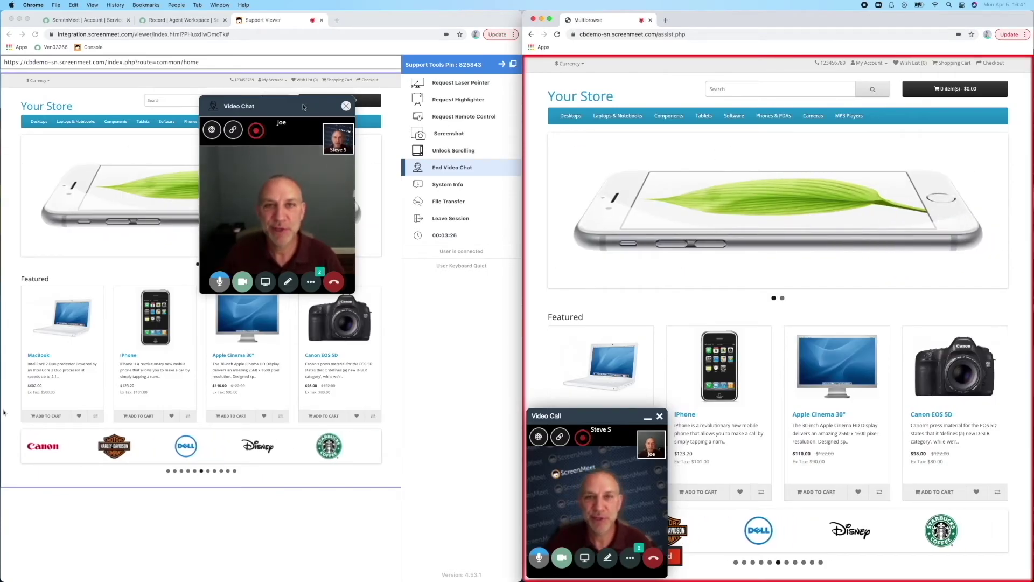
pyautogui.click(289, 103)
pyautogui.moveTo(288, 103); pyautogui.dragTo(455, 391)
pyautogui.click(647, 419)
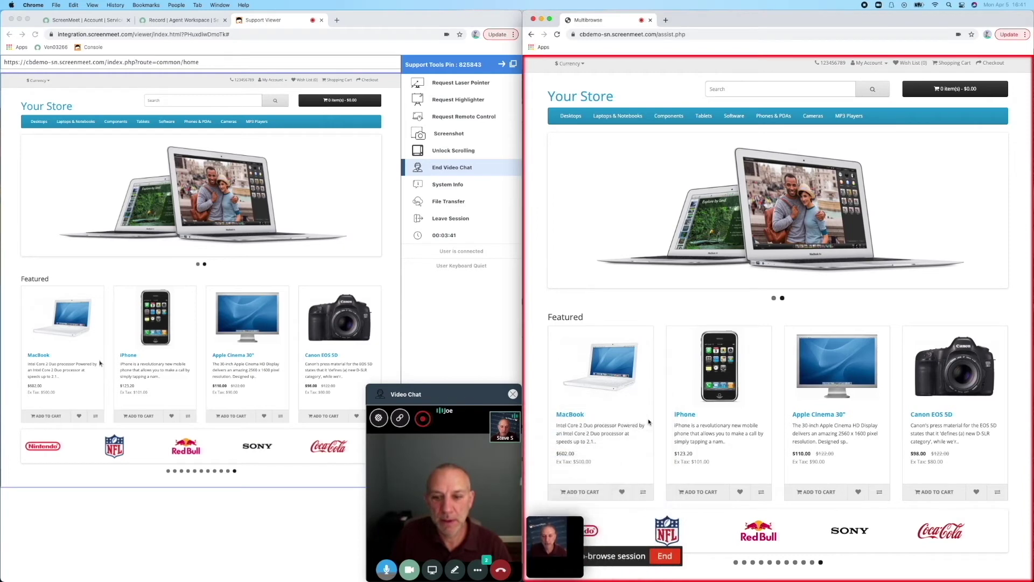
pyautogui.moveTo(563, 515)
pyautogui.mouseDown()
pyautogui.moveTo(893, 287)
pyautogui.moveTo(870, 244)
pyautogui.moveTo(1002, 129)
pyautogui.mouseUp()
pyautogui.click(458, 99)
pyautogui.moveTo(158, 282)
pyautogui.mouseDown()
pyautogui.moveTo(114, 316)
pyautogui.moveTo(200, 330)
pyautogui.moveTo(168, 281)
pyautogui.mouseUp()
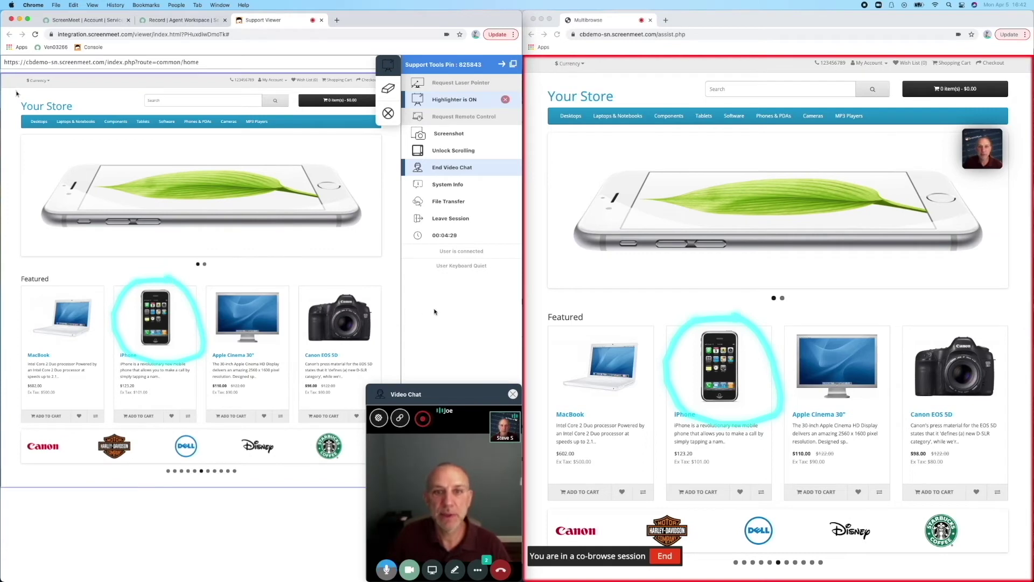
# - Take remote control of the customer's store page and search for iphone
pyautogui.click(464, 116)
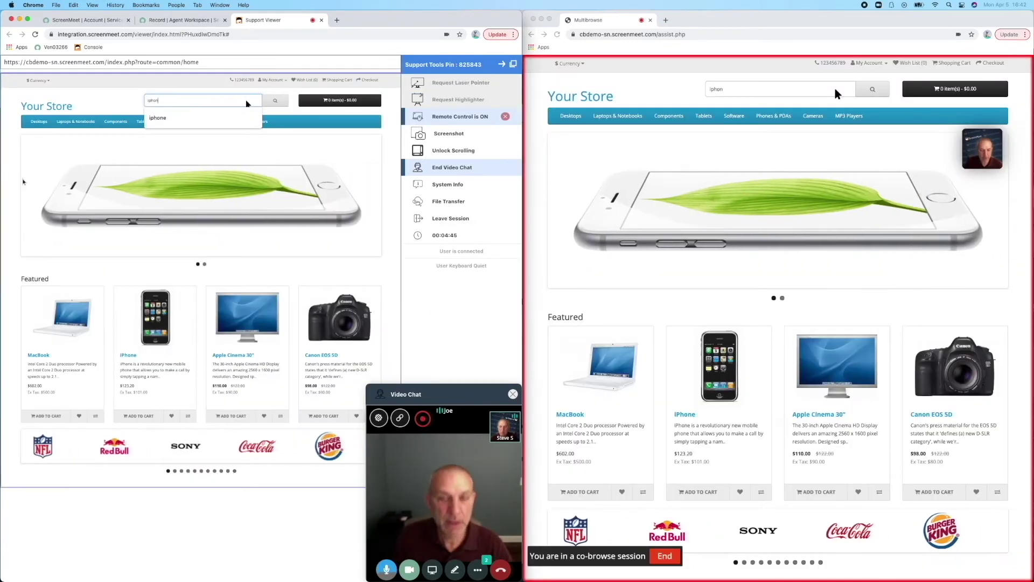
pyautogui.write('phone')
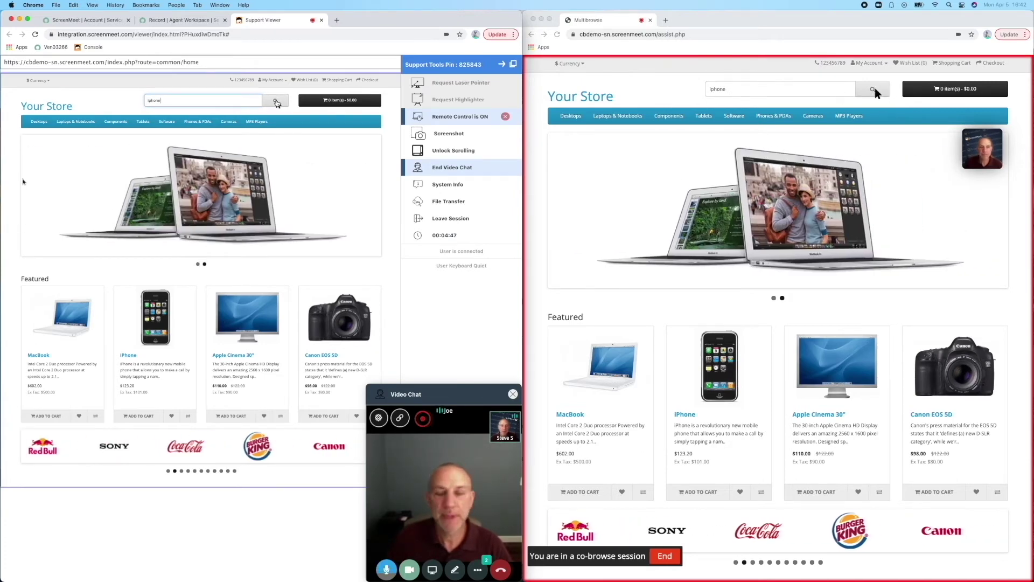
pyautogui.click(875, 88)
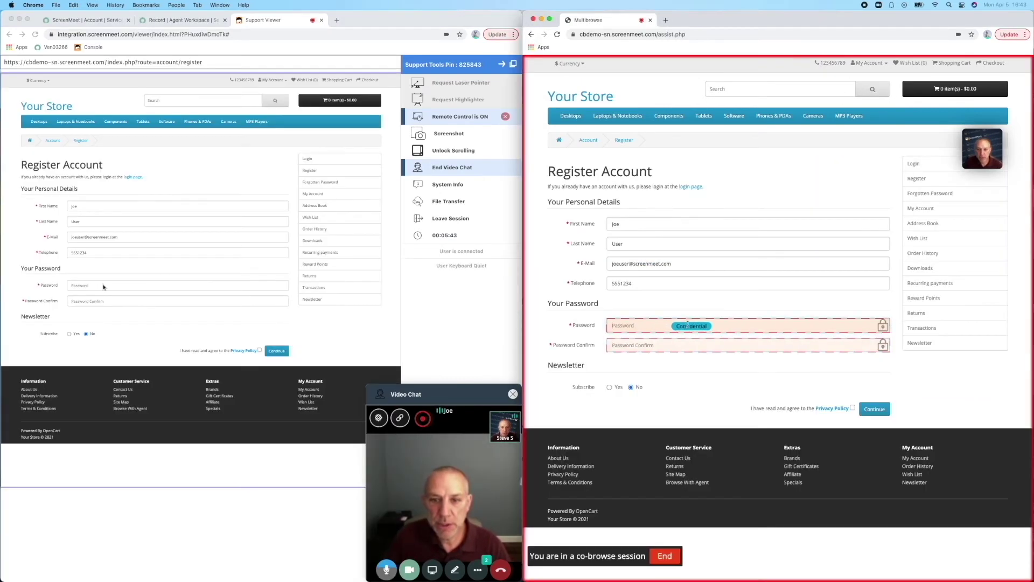
# - Fill in both Register Account password fields, accept the Privacy Policy, and submit the registration
pyautogui.write('•••••')
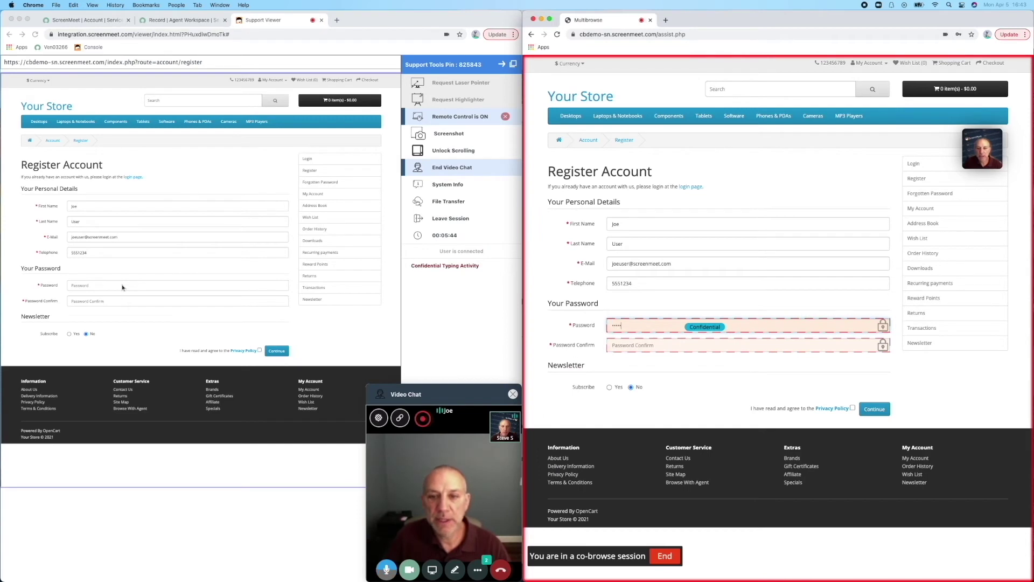
pyautogui.click(98, 302)
pyautogui.write('•••')
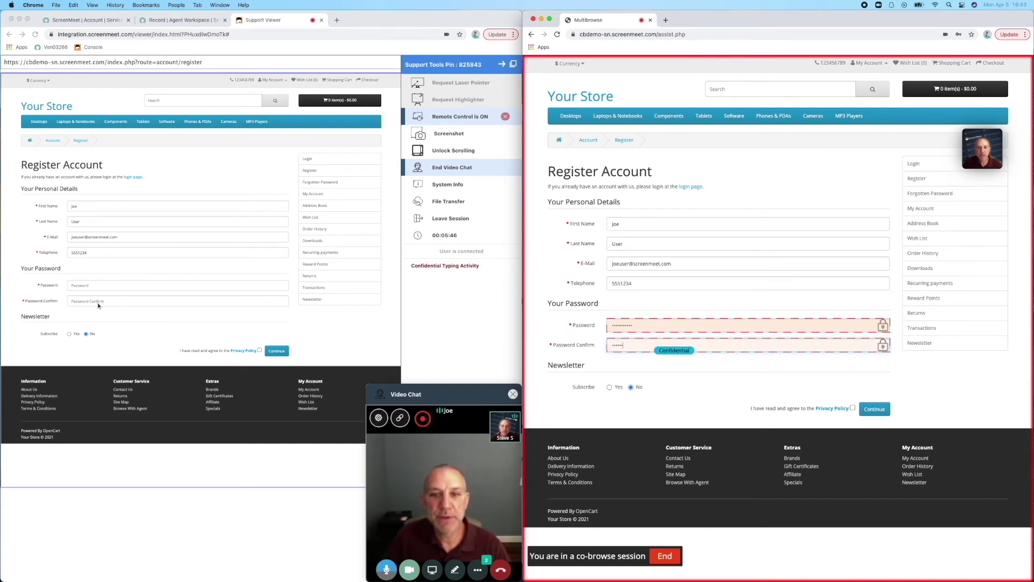
pyautogui.write('•••••')
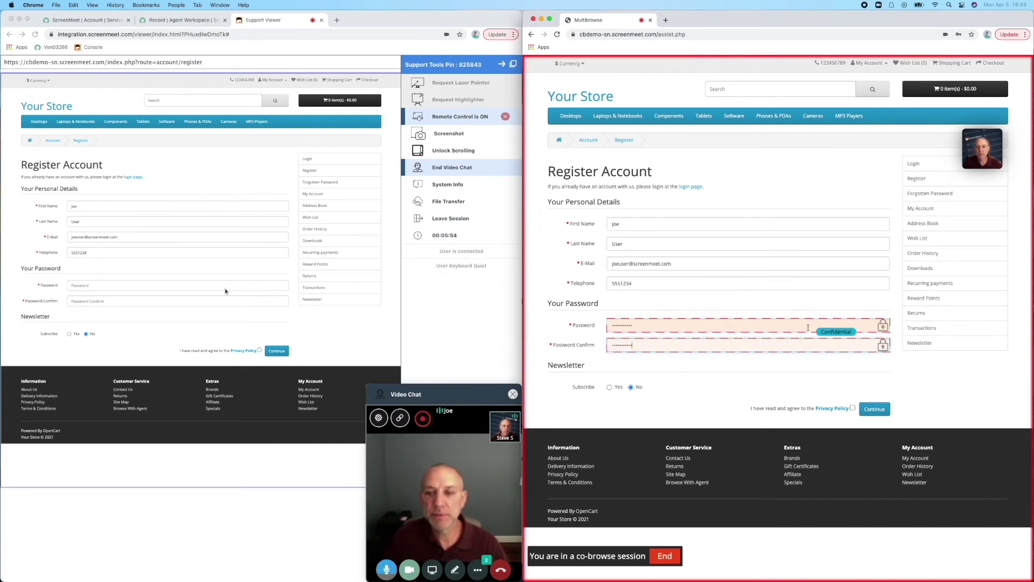
pyautogui.click(259, 350)
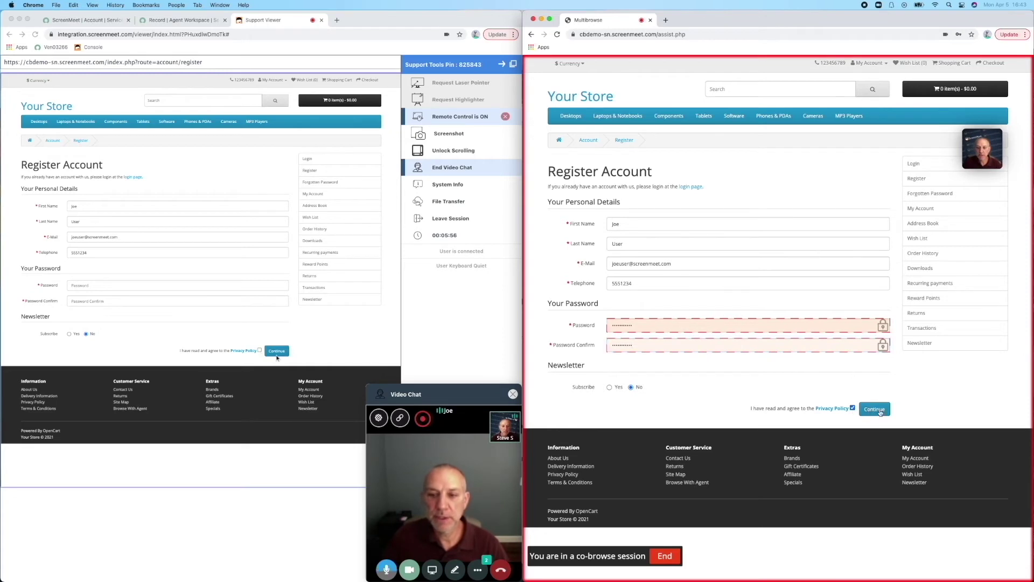
pyautogui.click(277, 351)
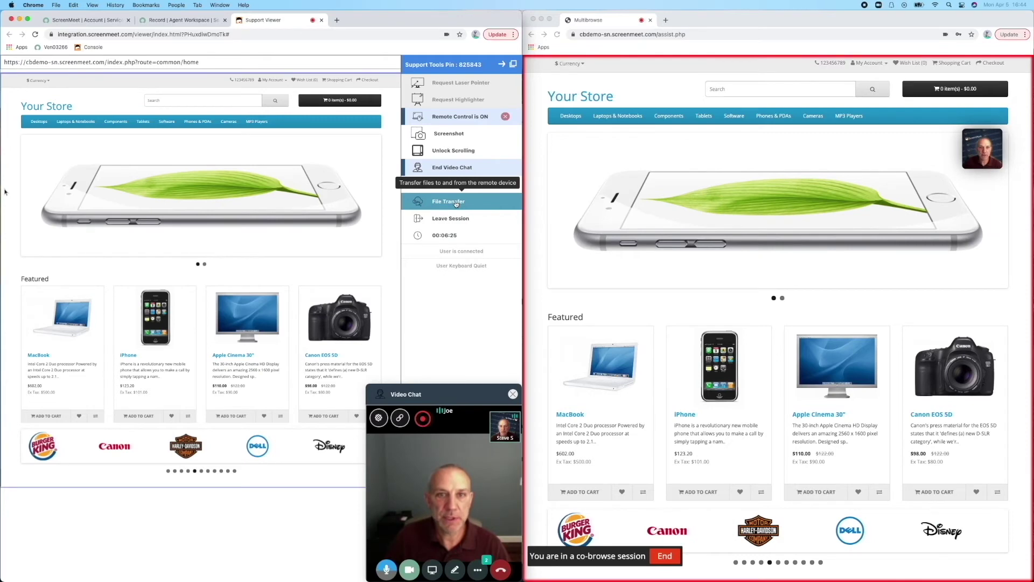
pyautogui.click(457, 219)
# - Leave the support session and open the CS0001127 session record's 16 session log entries
pyautogui.click(260, 365)
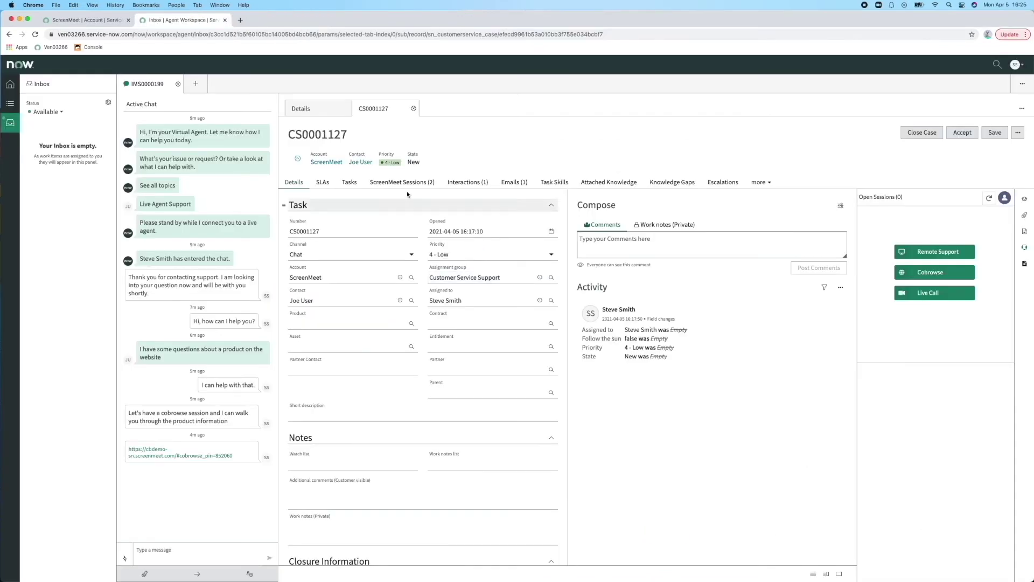
pyautogui.click(396, 183)
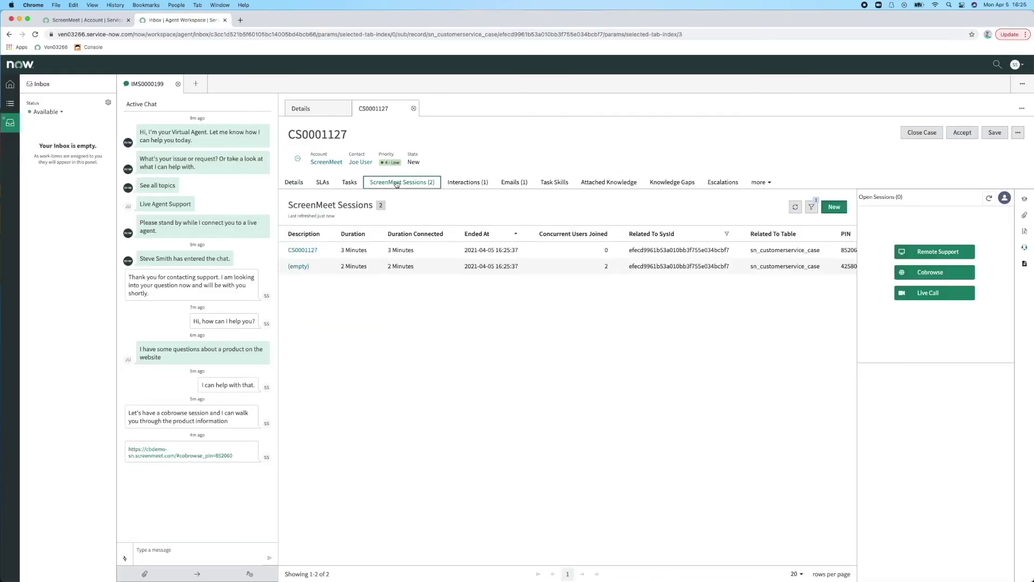
pyautogui.click(302, 249)
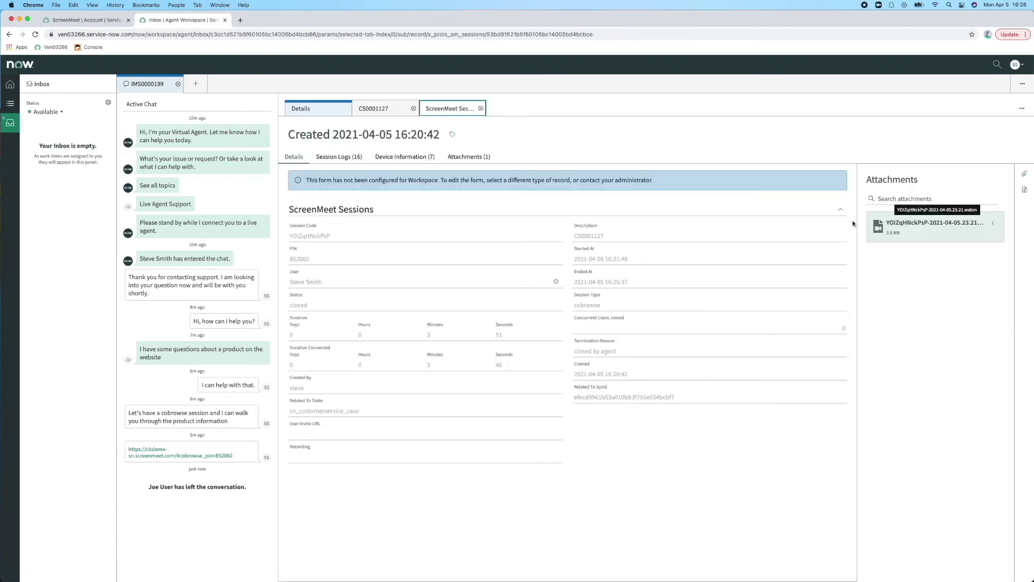
pyautogui.click(338, 158)
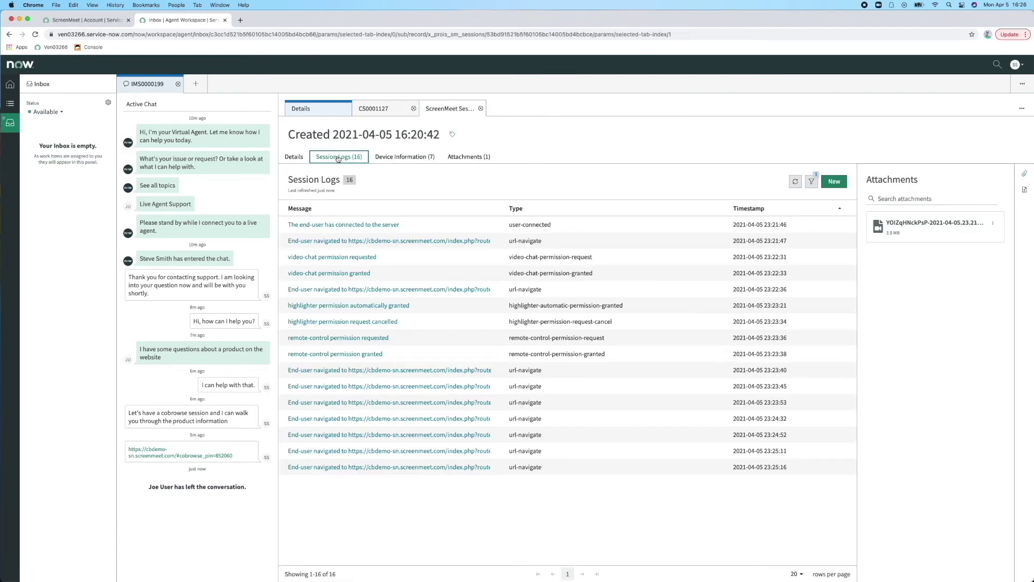